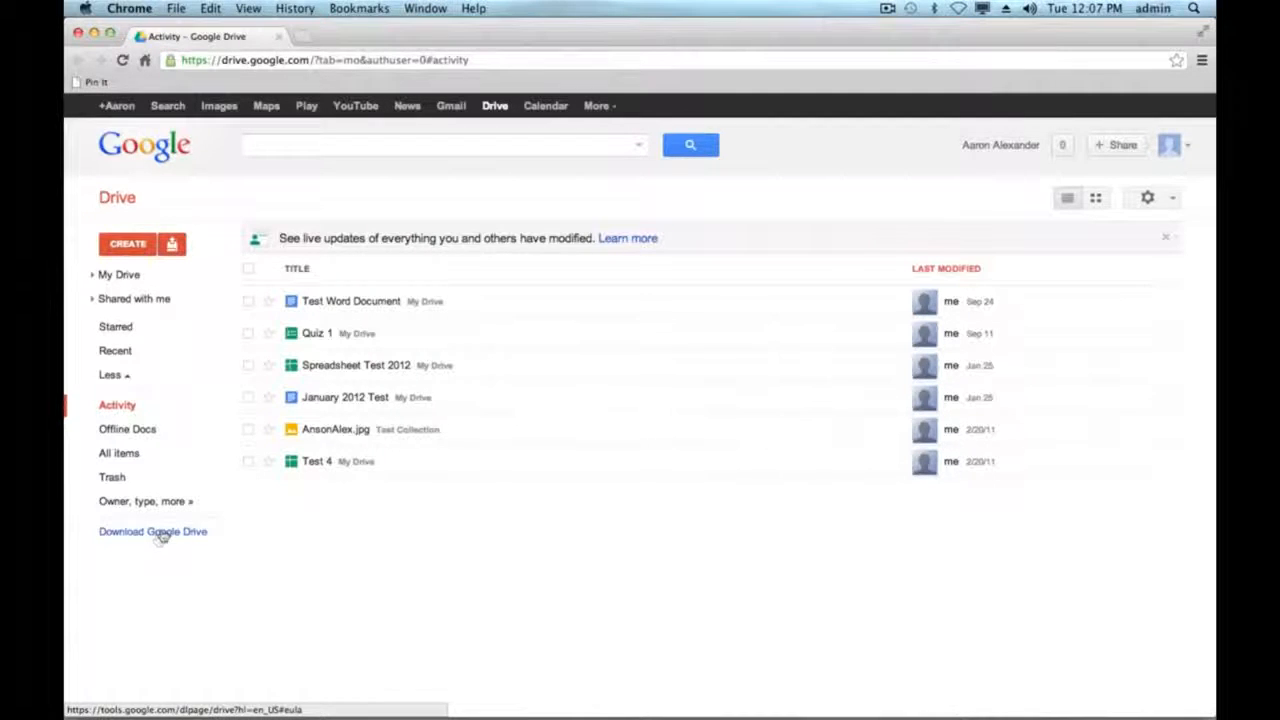
- Open the Google Drive for Mac download page from Drive's Download Google Drive link
click(158, 538)
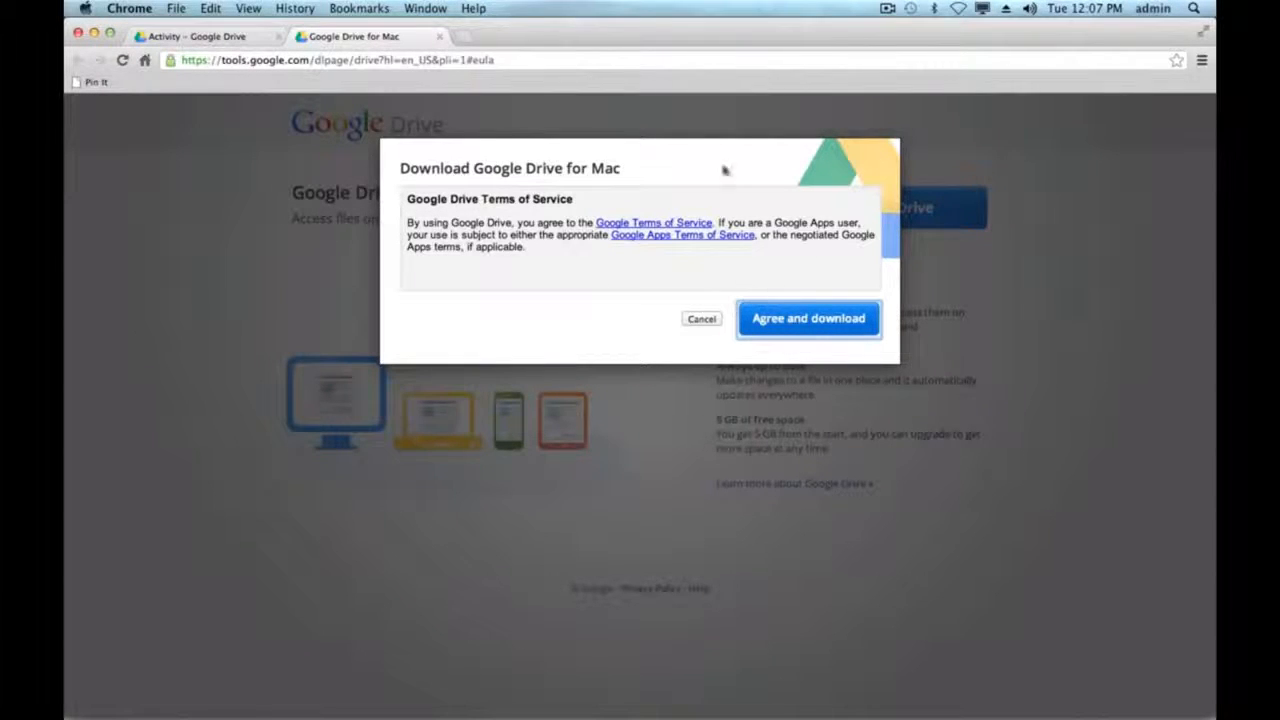
- Accept the Google Drive for Mac terms to start the installer download
click(810, 324)
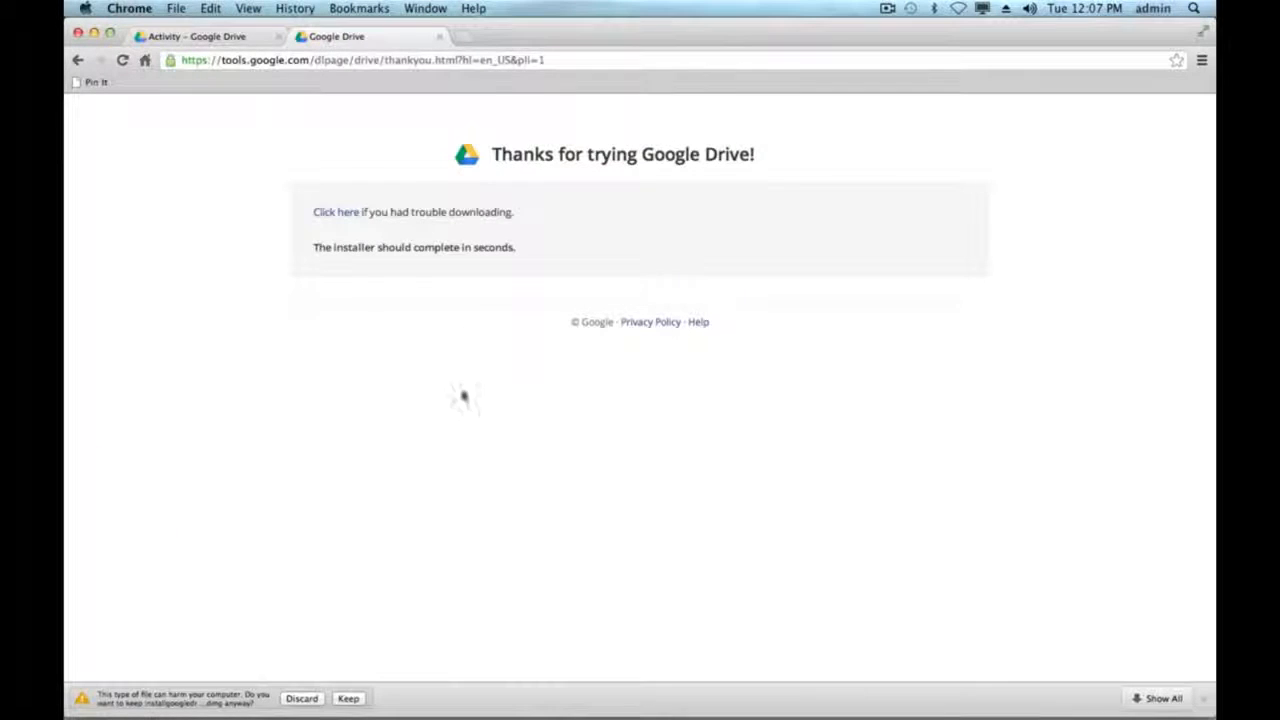
- Keep the downloaded installgoogledrive.dmg and open it to show the Install Google Drive window
click(348, 698)
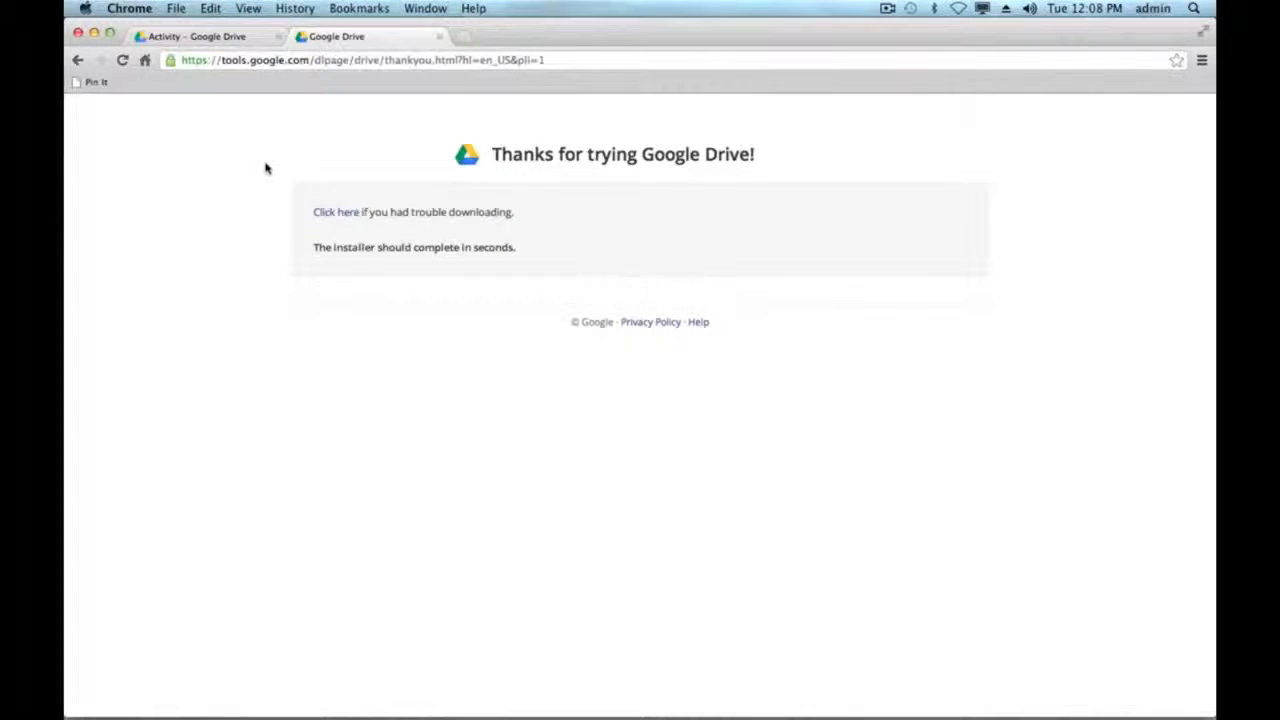
click(95, 33)
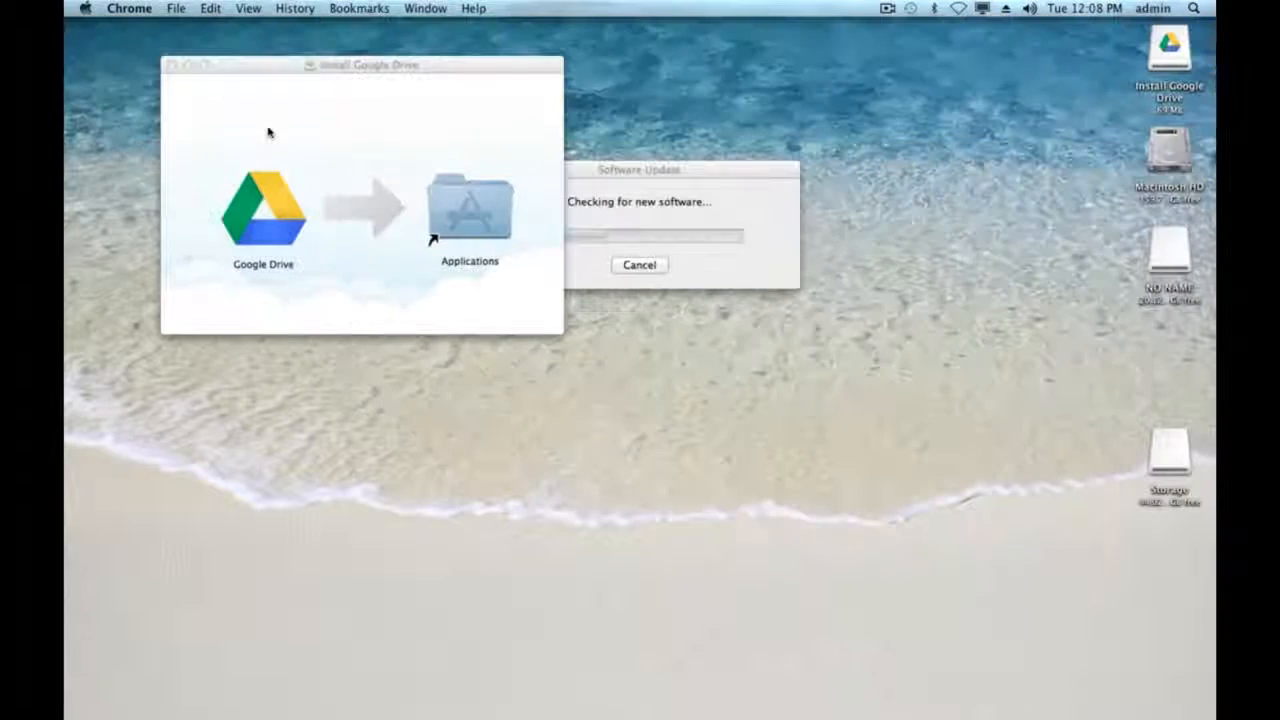
- Copy Google Drive into Applications, then launch it there, approving the downloaded-app warning
click(347, 132)
drag(261, 227, 437, 232)
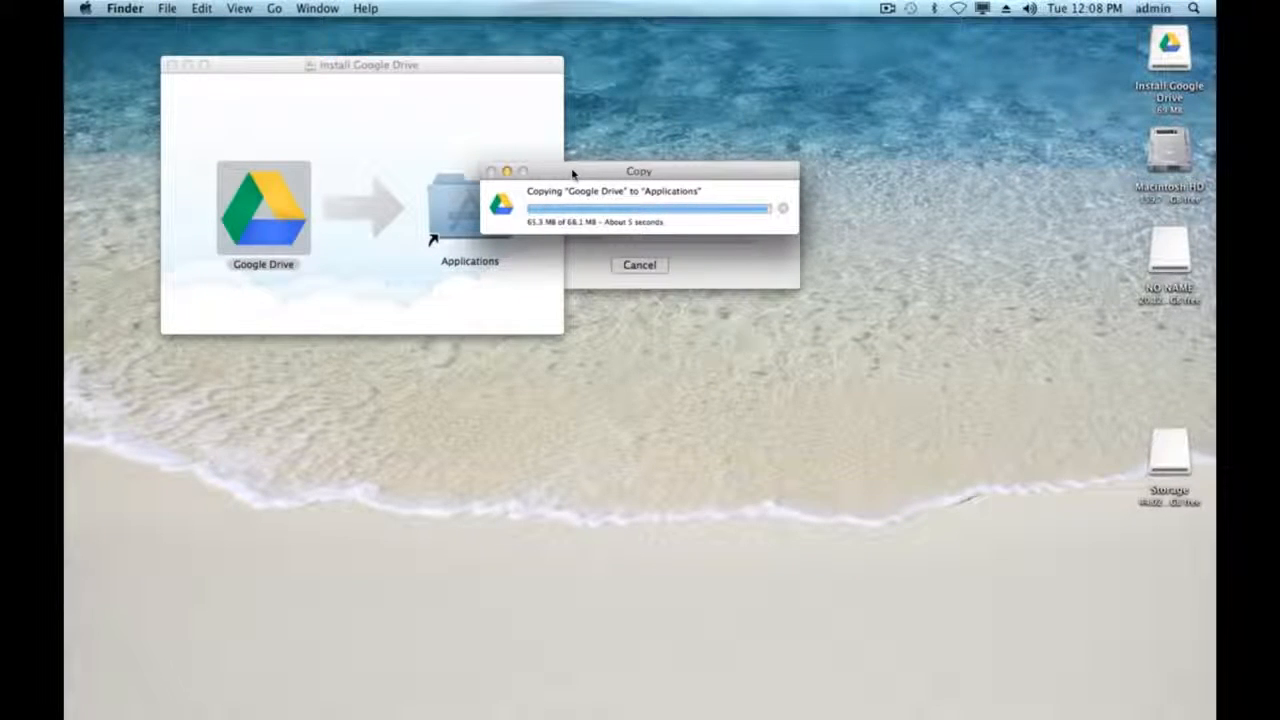
click(472, 214)
double_click(472, 214)
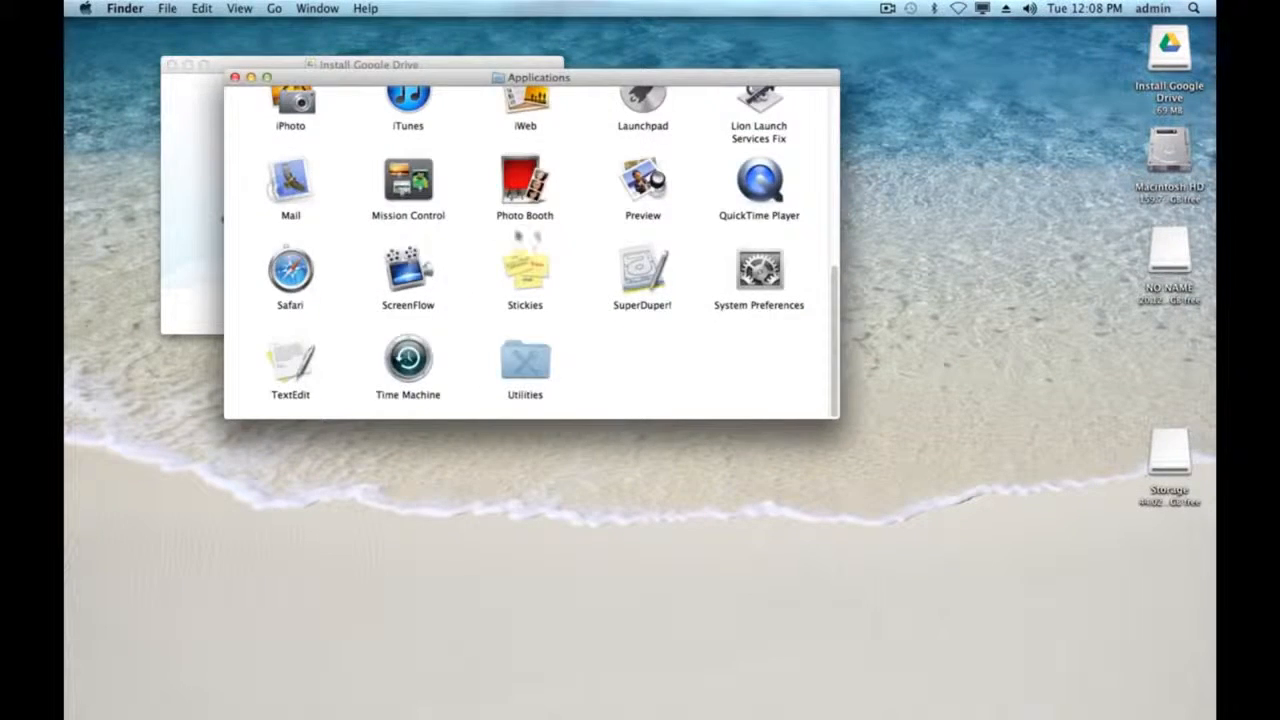
scroll(590, 251, up, 10)
click(655, 305)
double_click(650, 302)
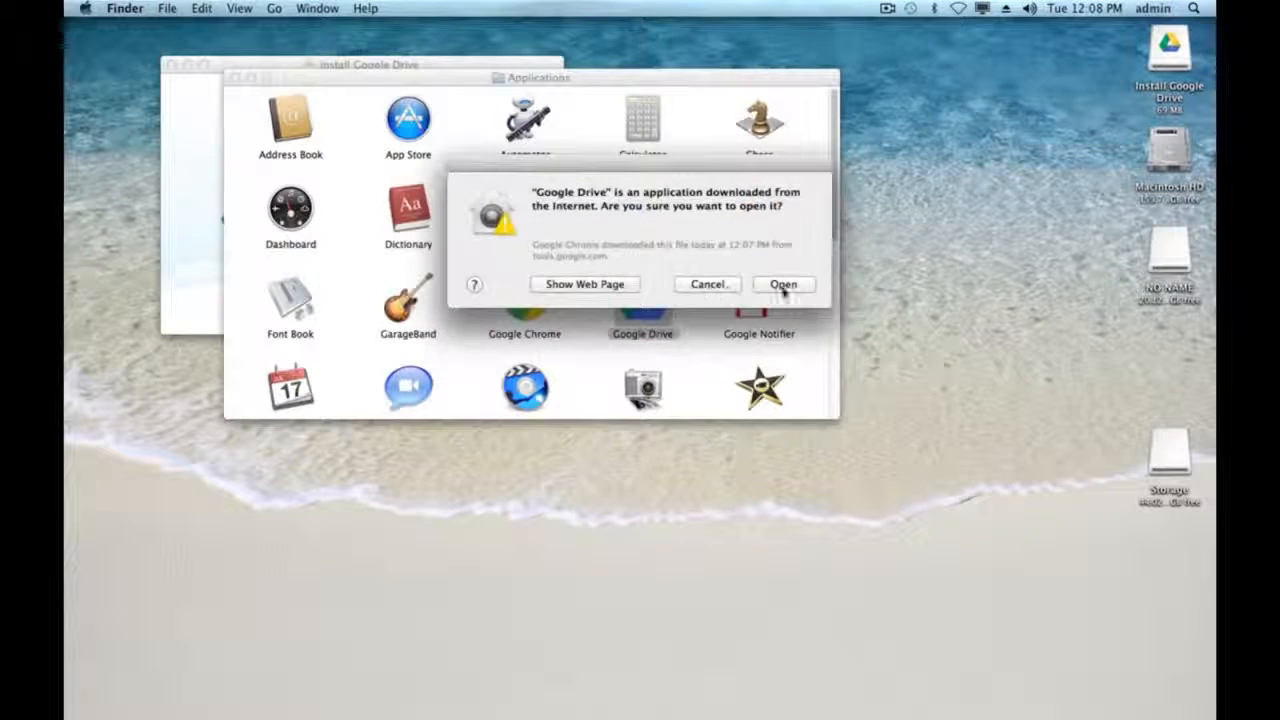
click(783, 285)
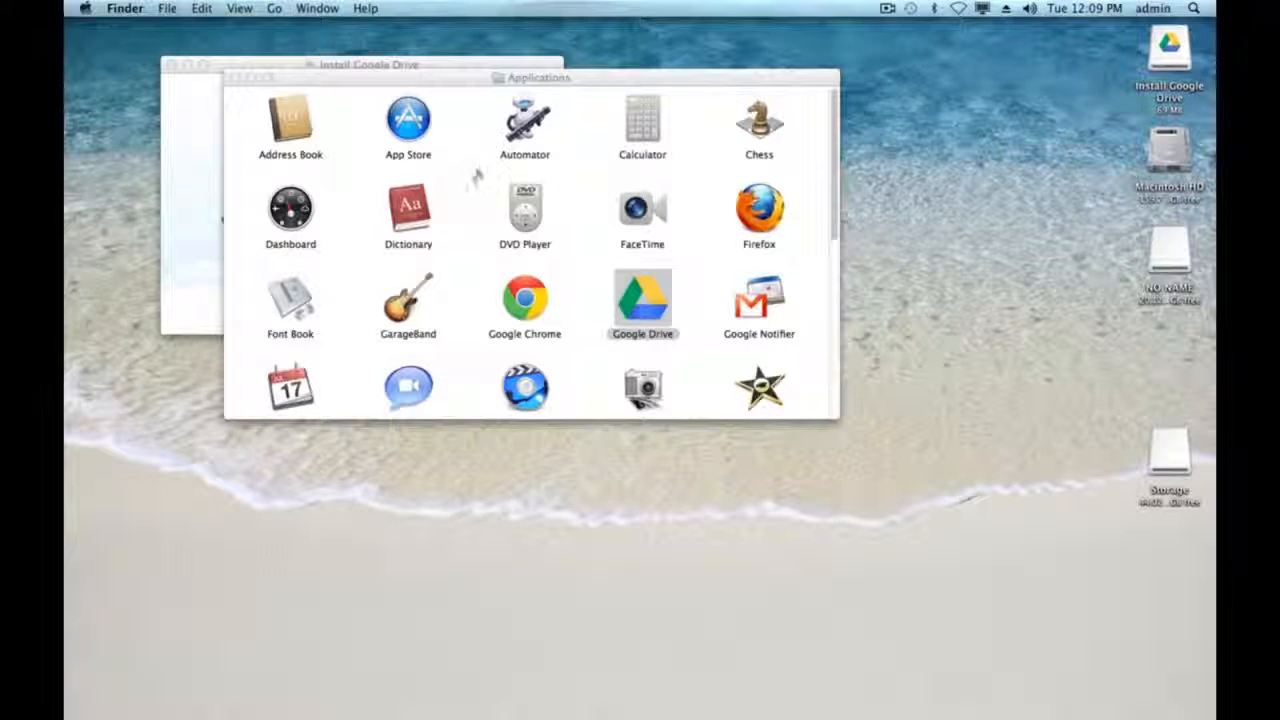
mouse_move(628, 700)
- Close the installer and allow Finder status indicators, authorising with the computer's admin password
click(170, 64)
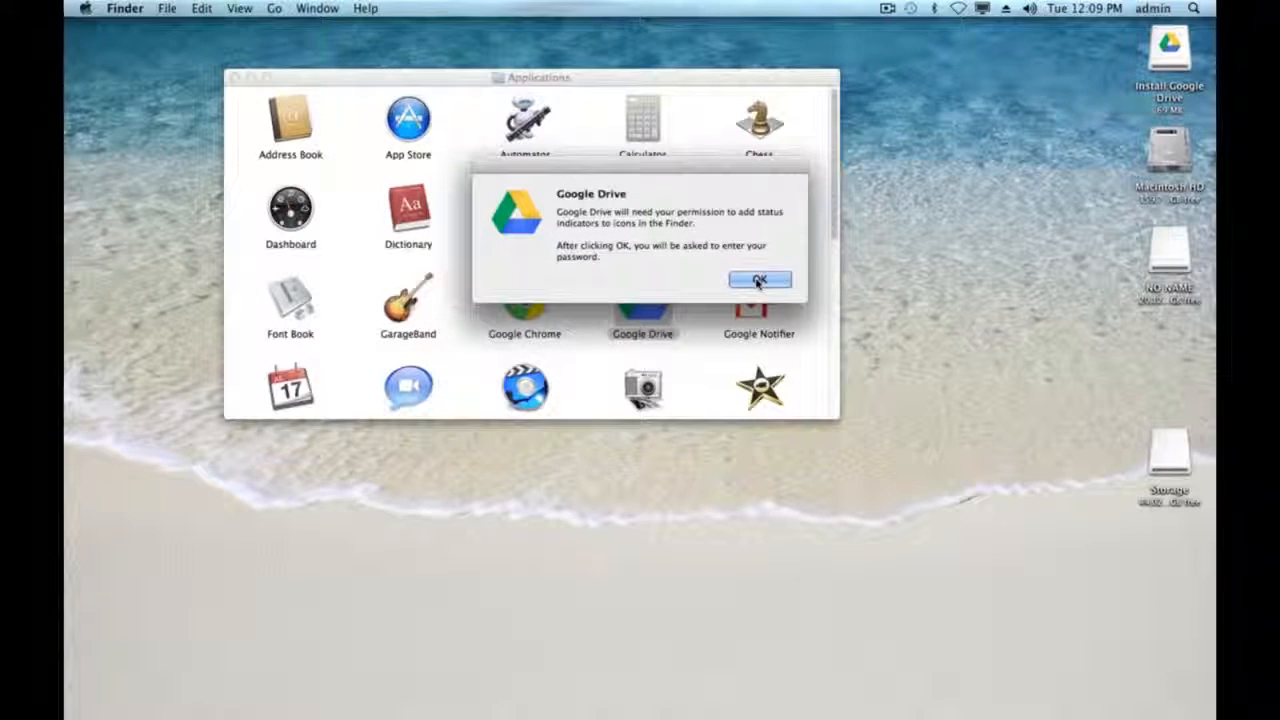
click(760, 281)
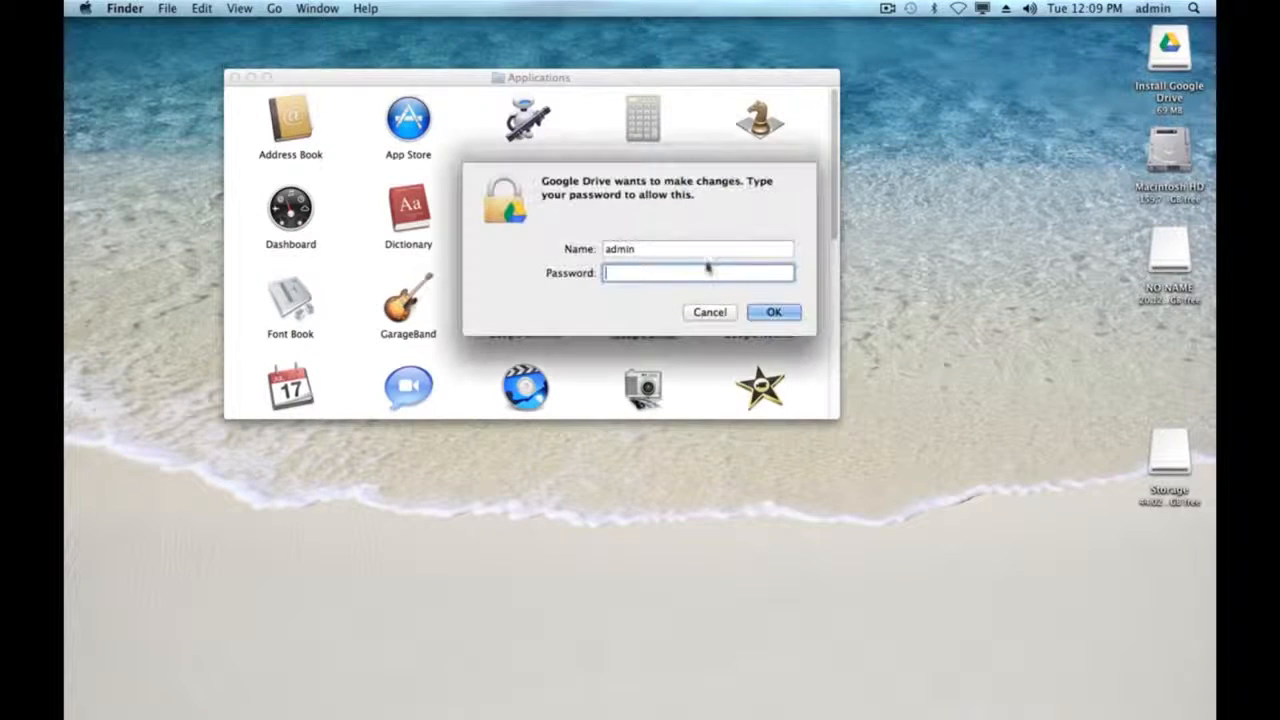
text(••••••••••)
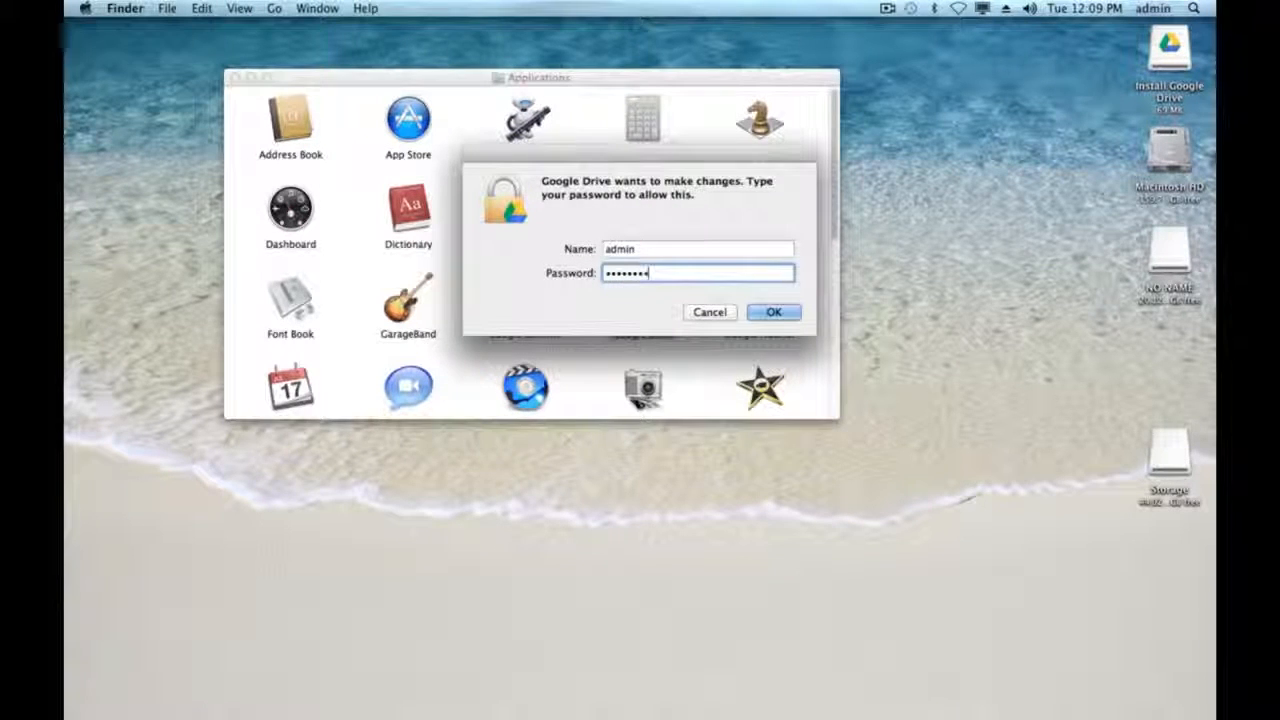
key(Return)
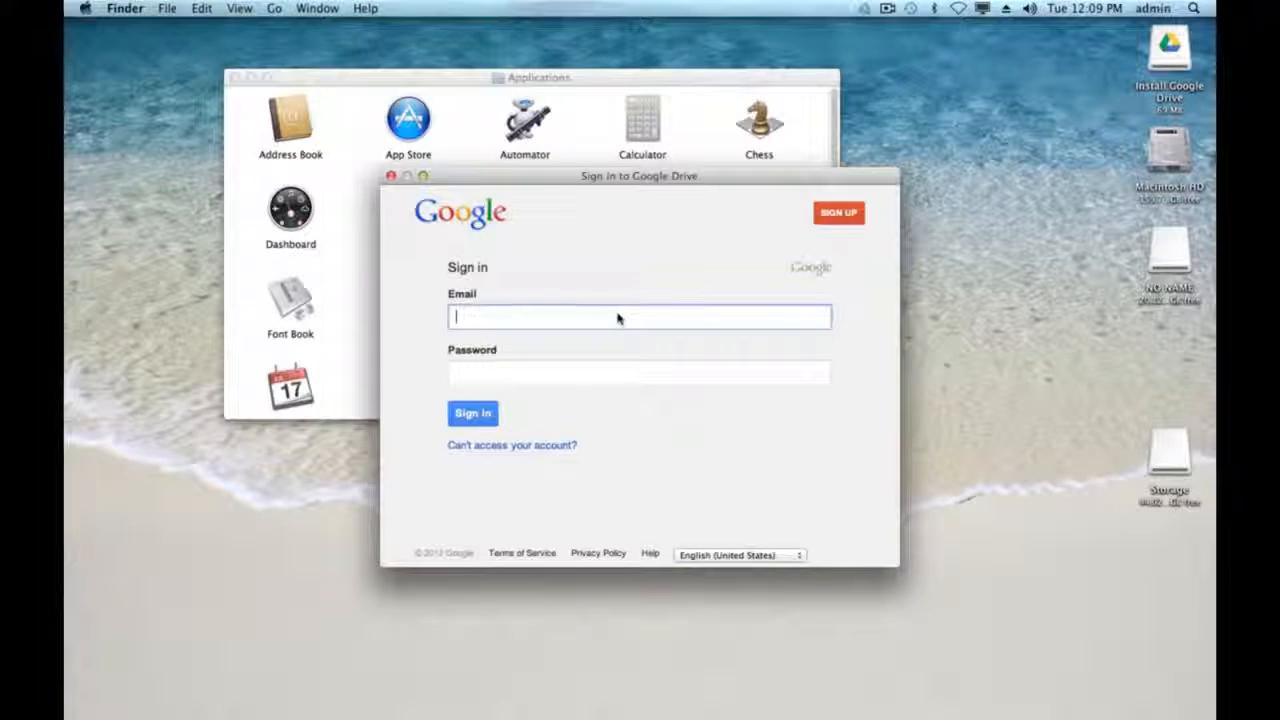
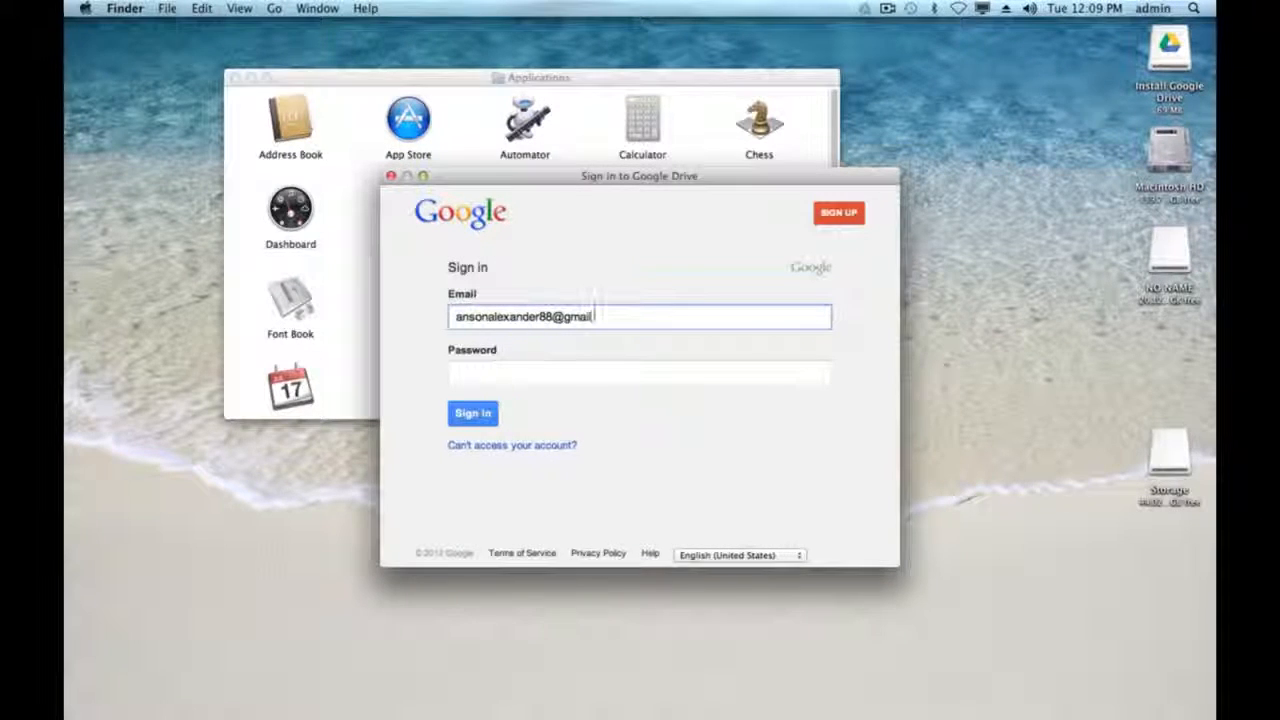
- Sign in to Google Drive with the account's e-mail address and password
key(Tab)
text(p************)
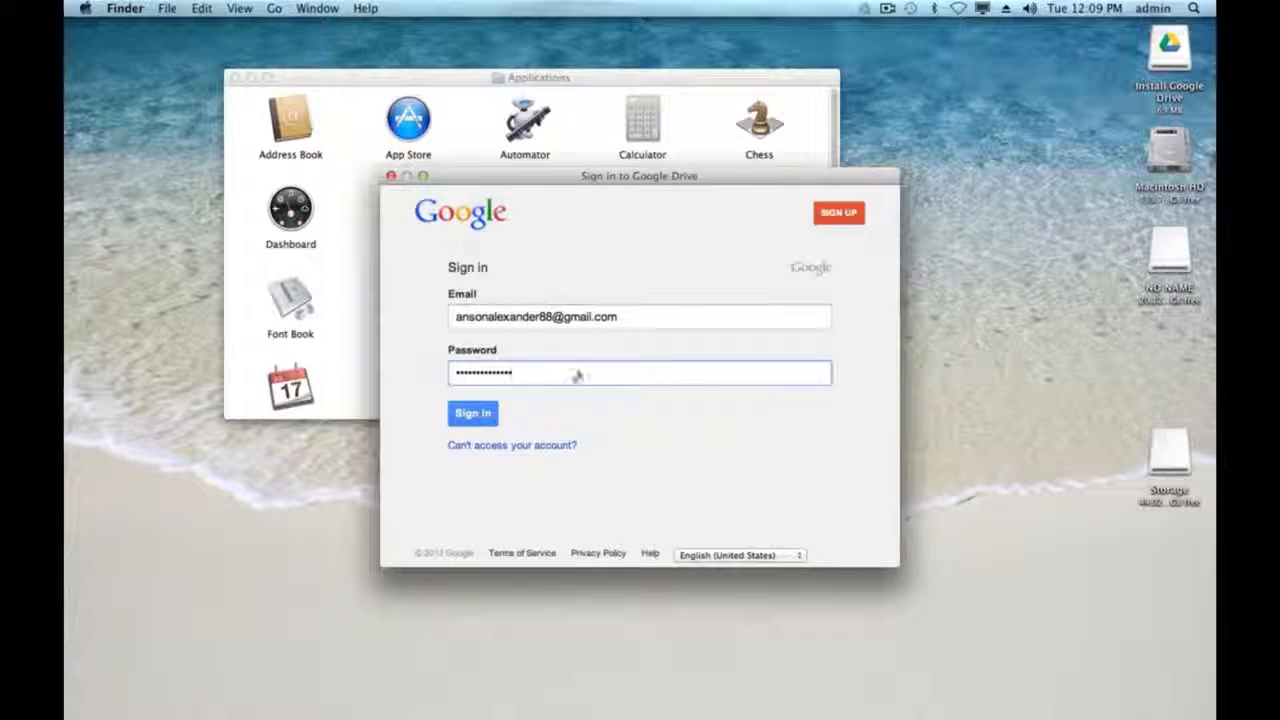
click(472, 413)
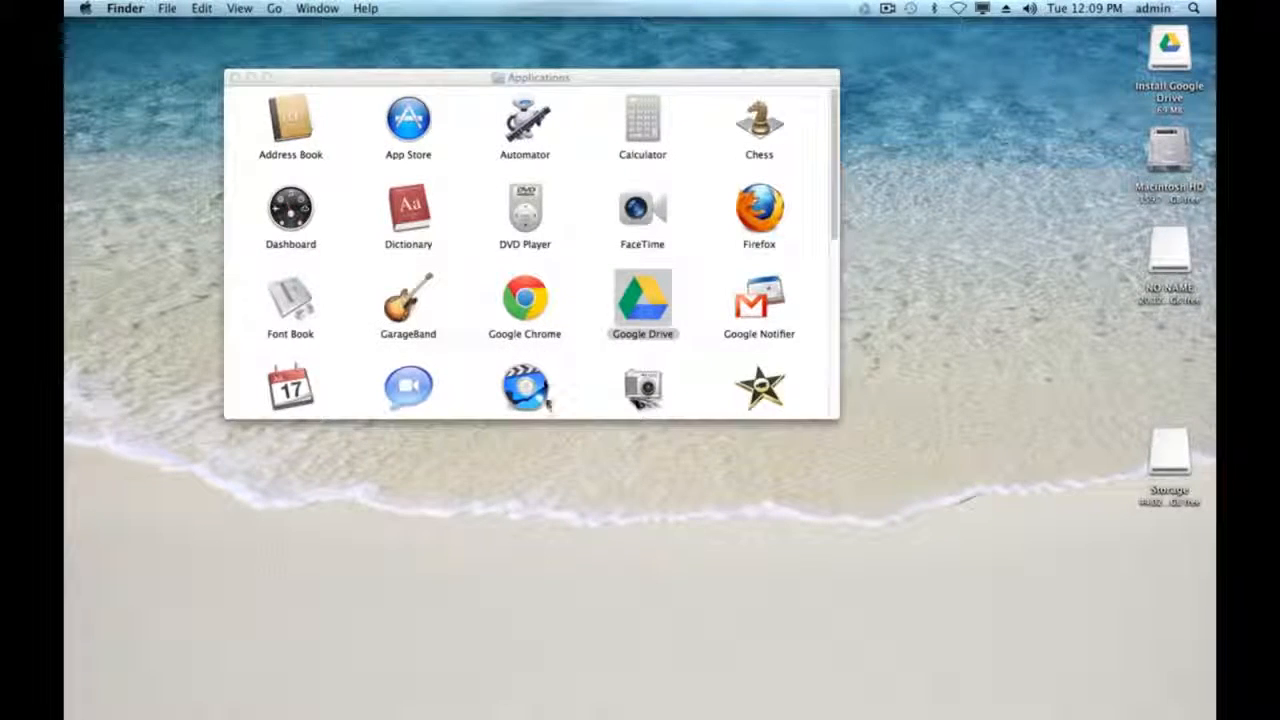
- Close the Applications window and advance Getting started from step 1 to step 2 of 2
click(233, 77)
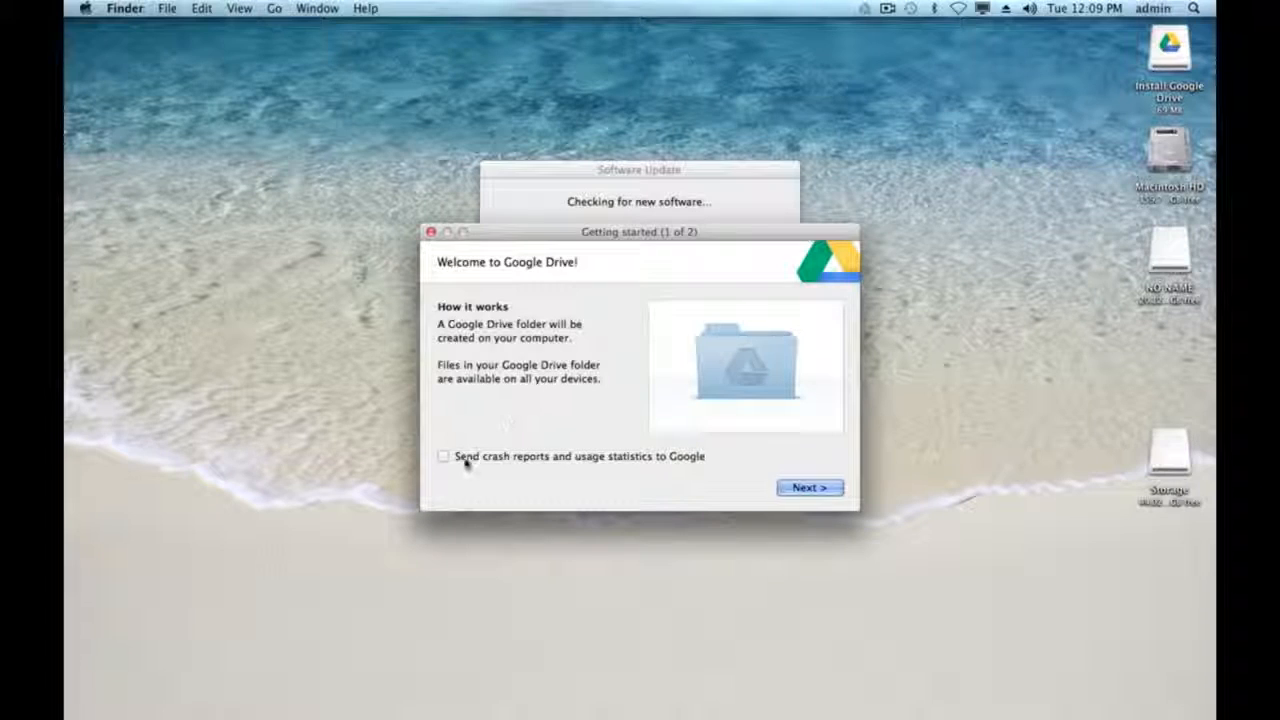
click(803, 489)
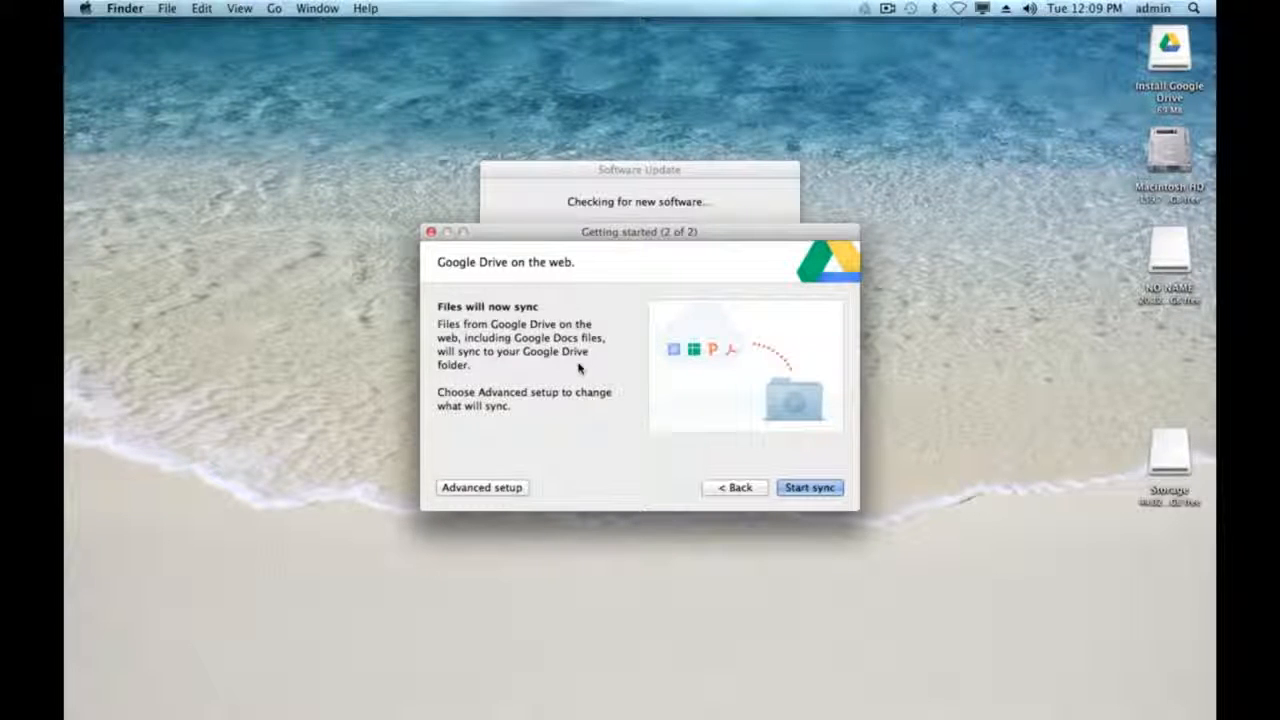
- In Advanced setup, try syncing only some folders, then revert to syncing all folders
click(490, 488)
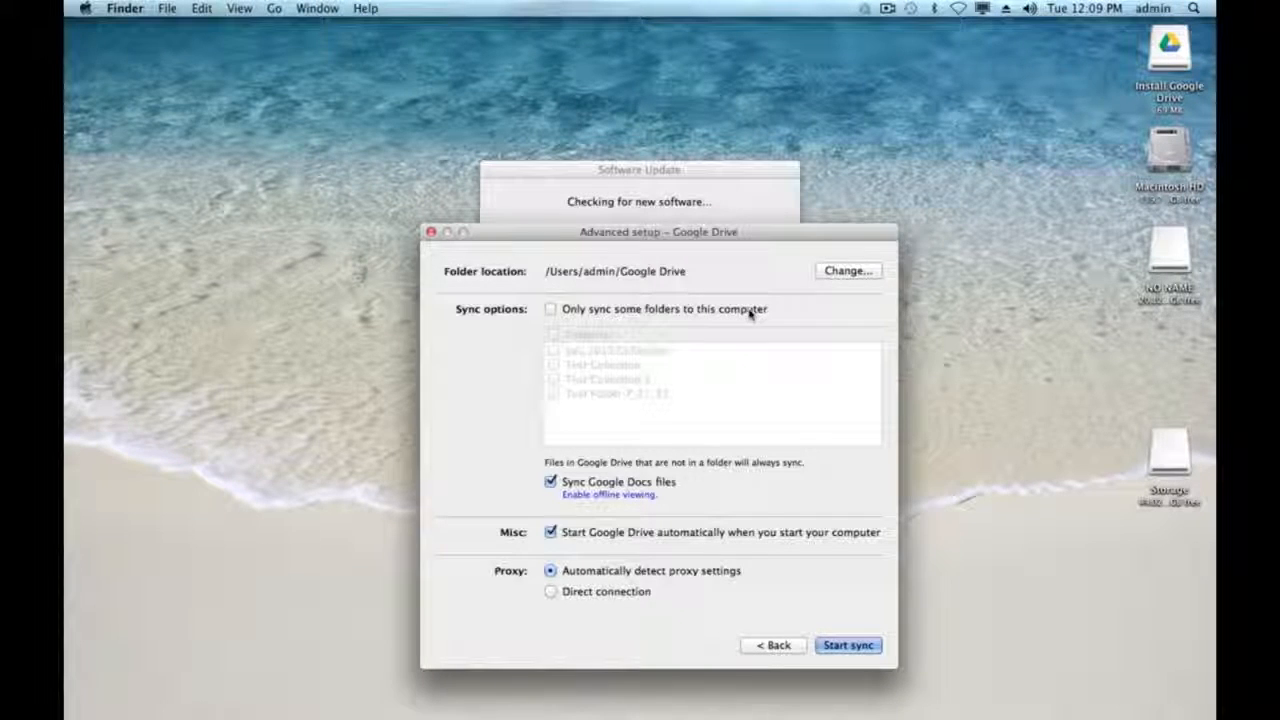
click(551, 310)
click(553, 365)
click(553, 365)
click(551, 310)
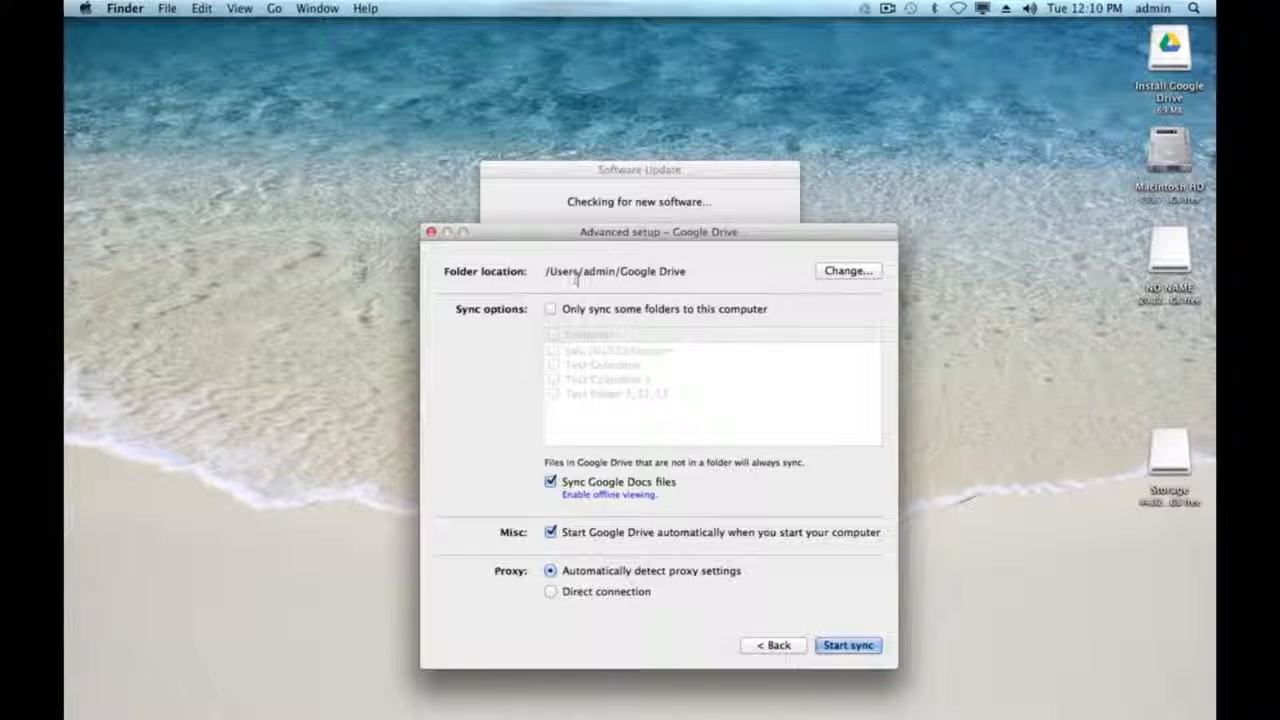
- Set the Google Drive folder location to Desktop and start syncing
click(834, 279)
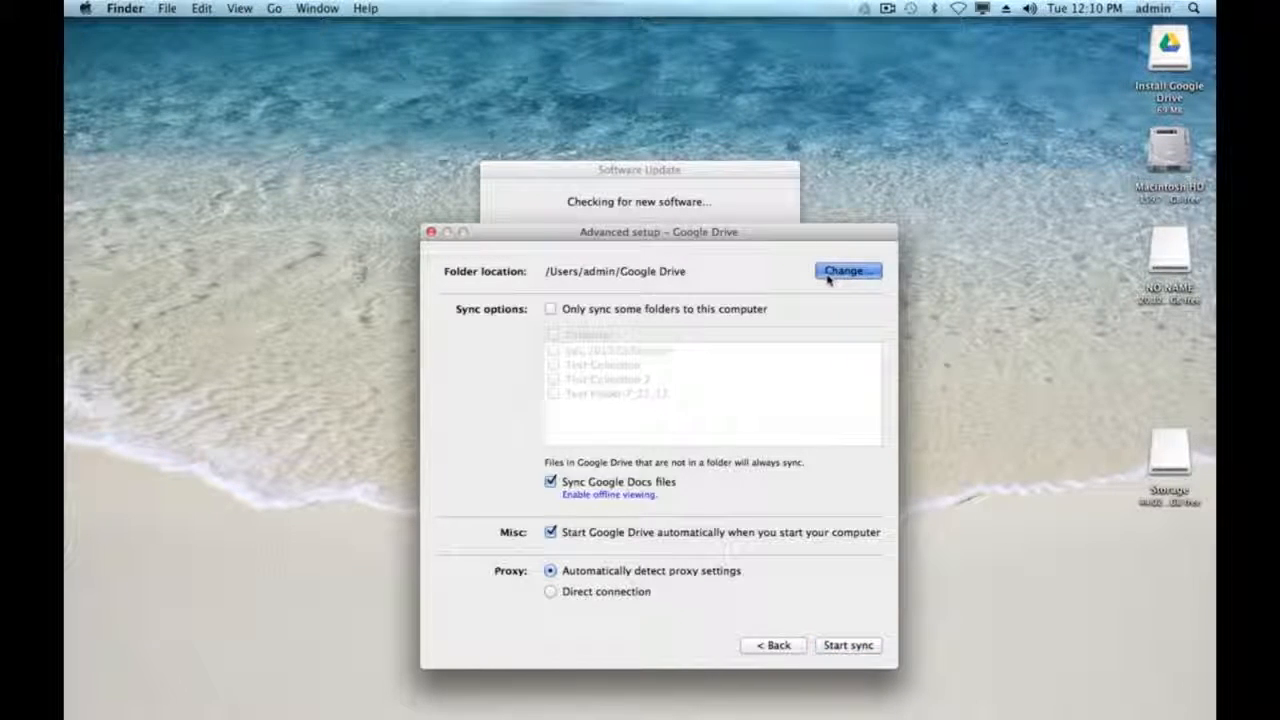
click(834, 274)
click(514, 393)
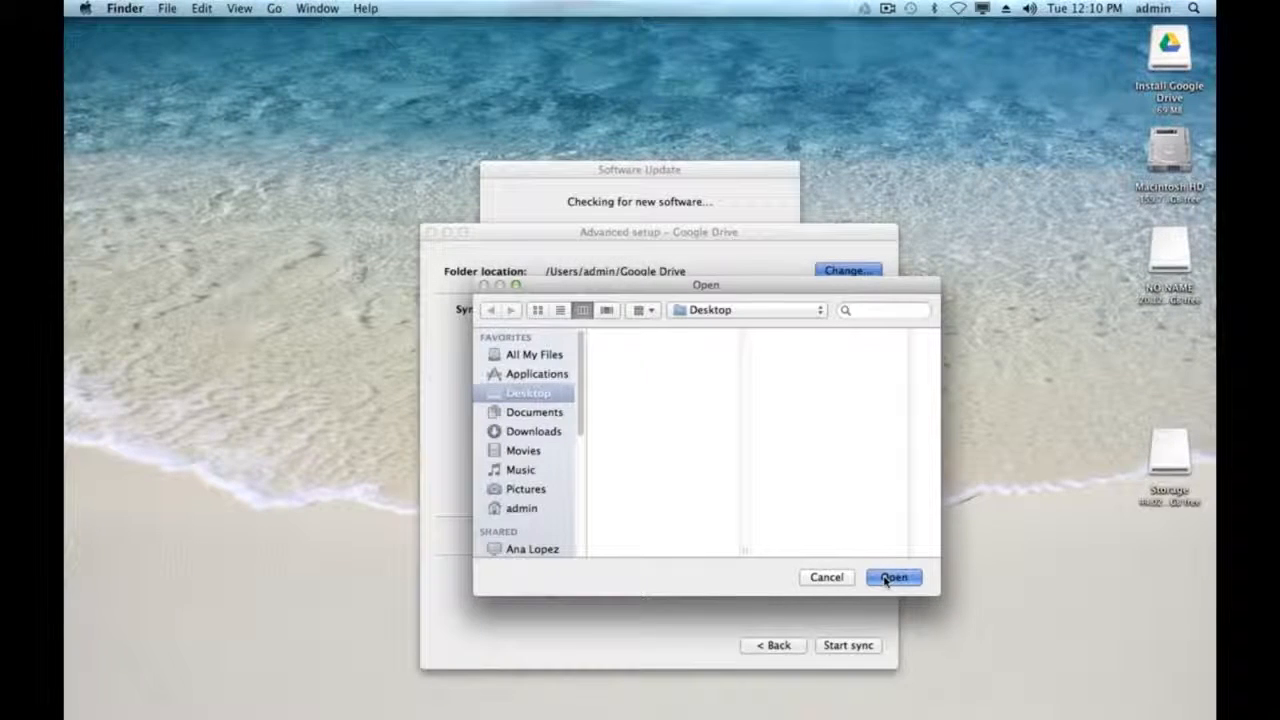
click(893, 578)
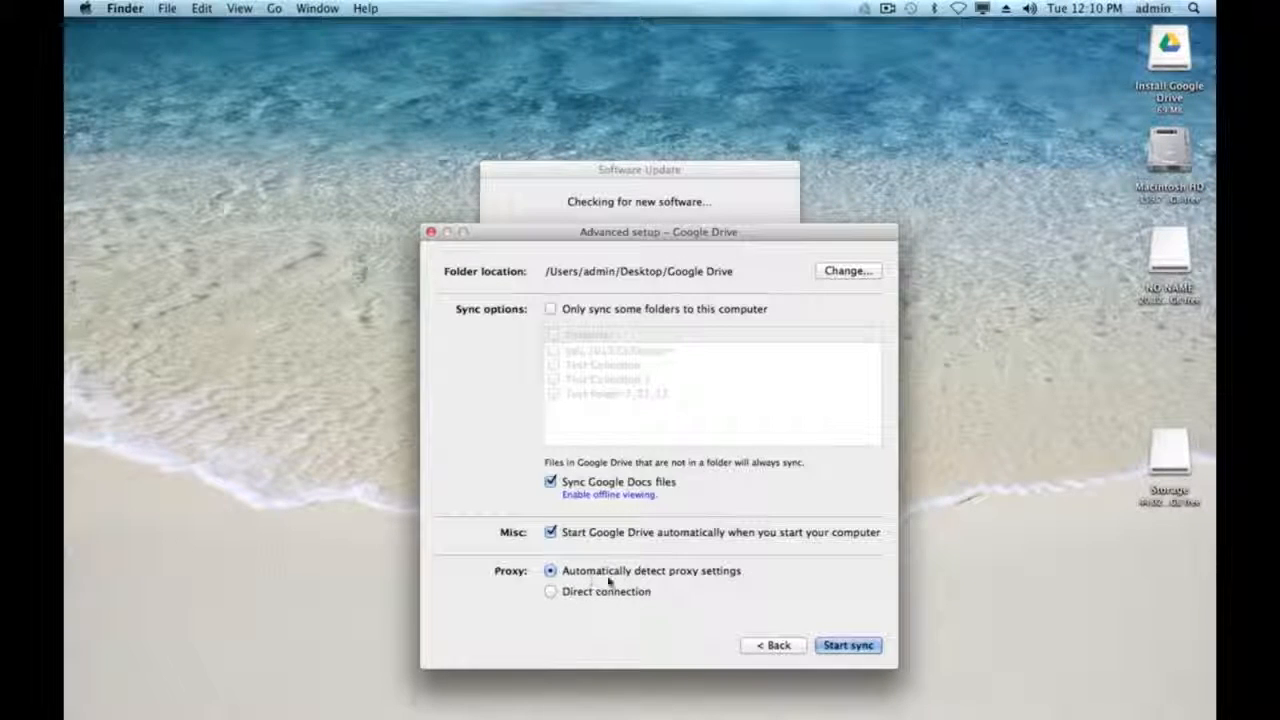
click(828, 646)
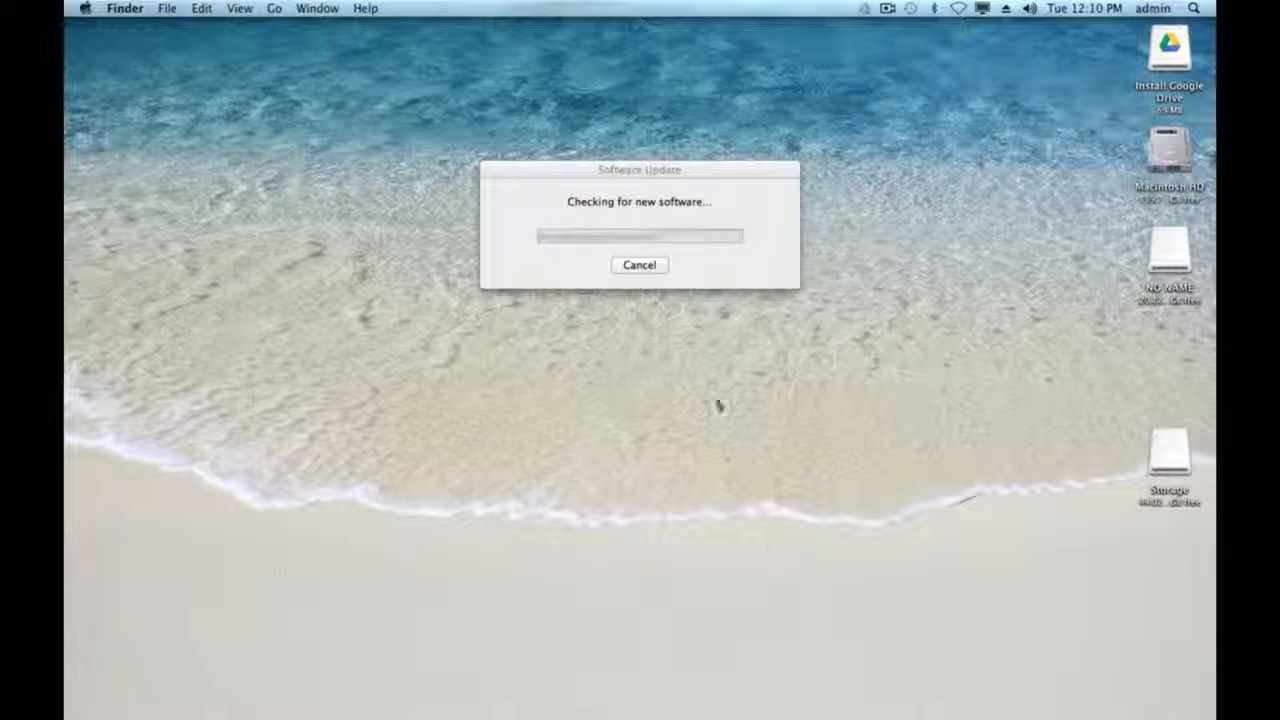
- Cancel the Software Update check and open the Google Drive folder on the Desktop
click(640, 266)
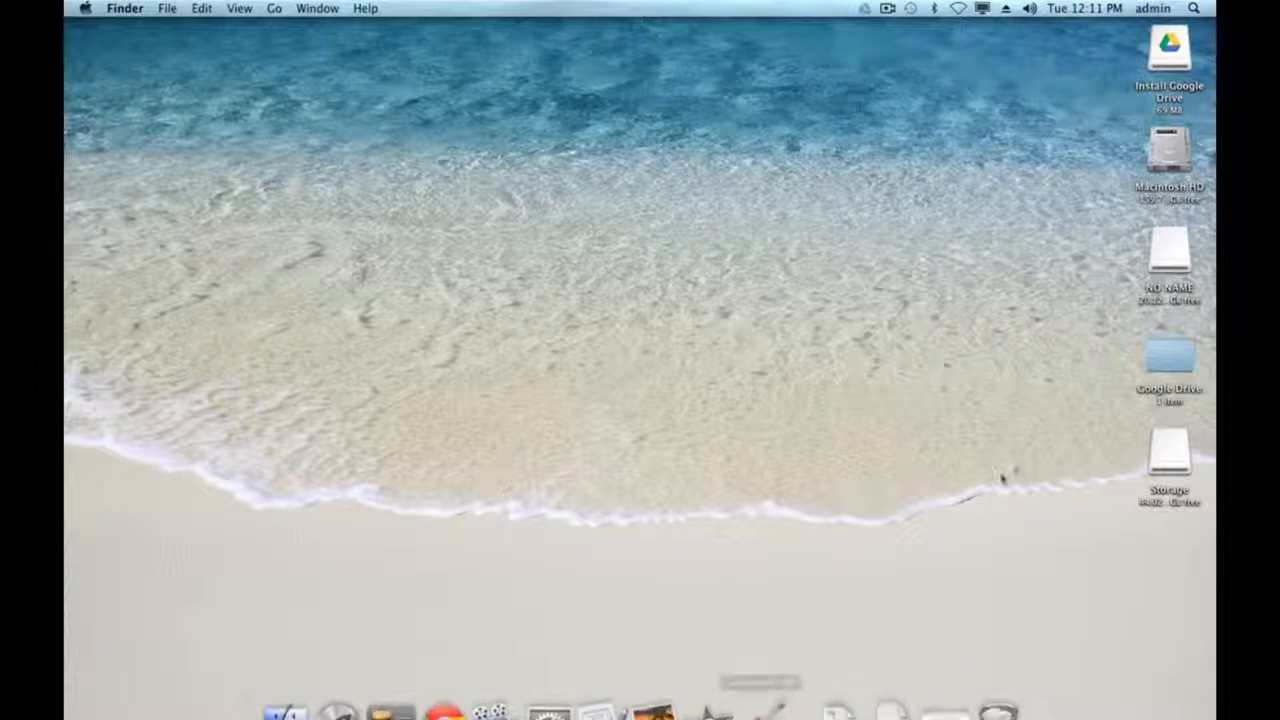
double_click(1170, 356)
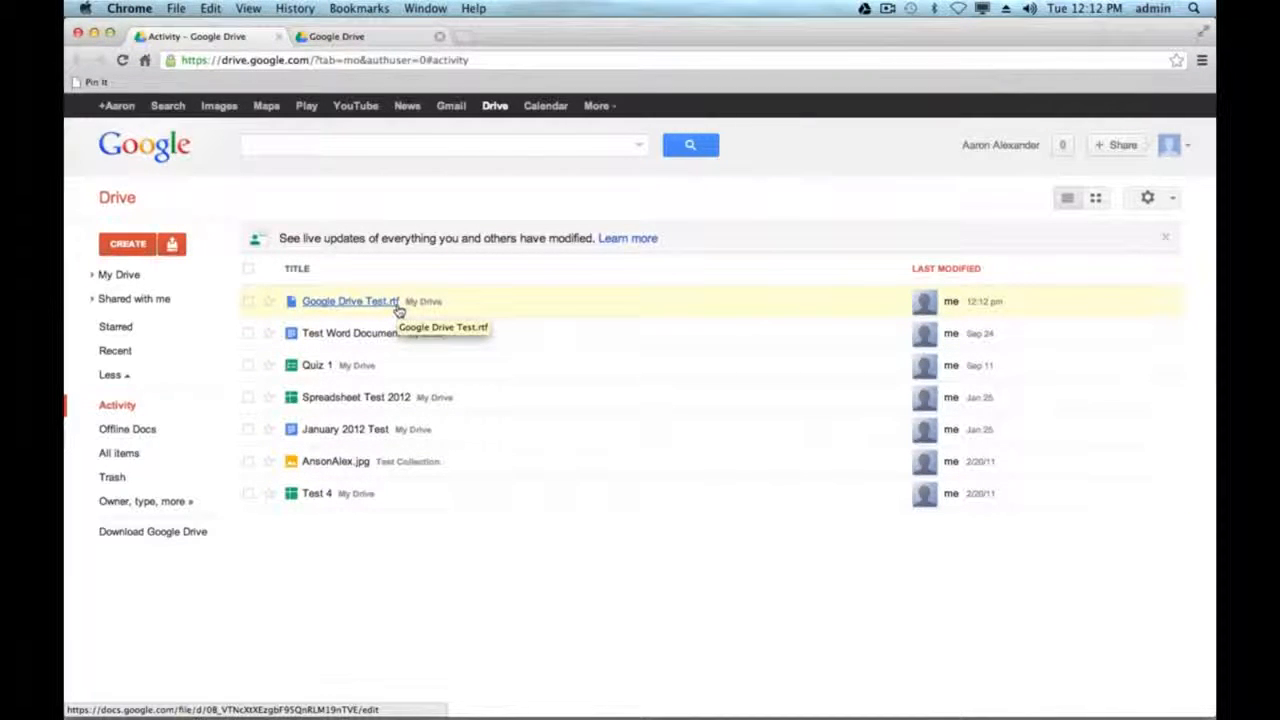
- Export Google Drive Test.rtf to Google Docs, opening the converted copy
right_click(445, 308)
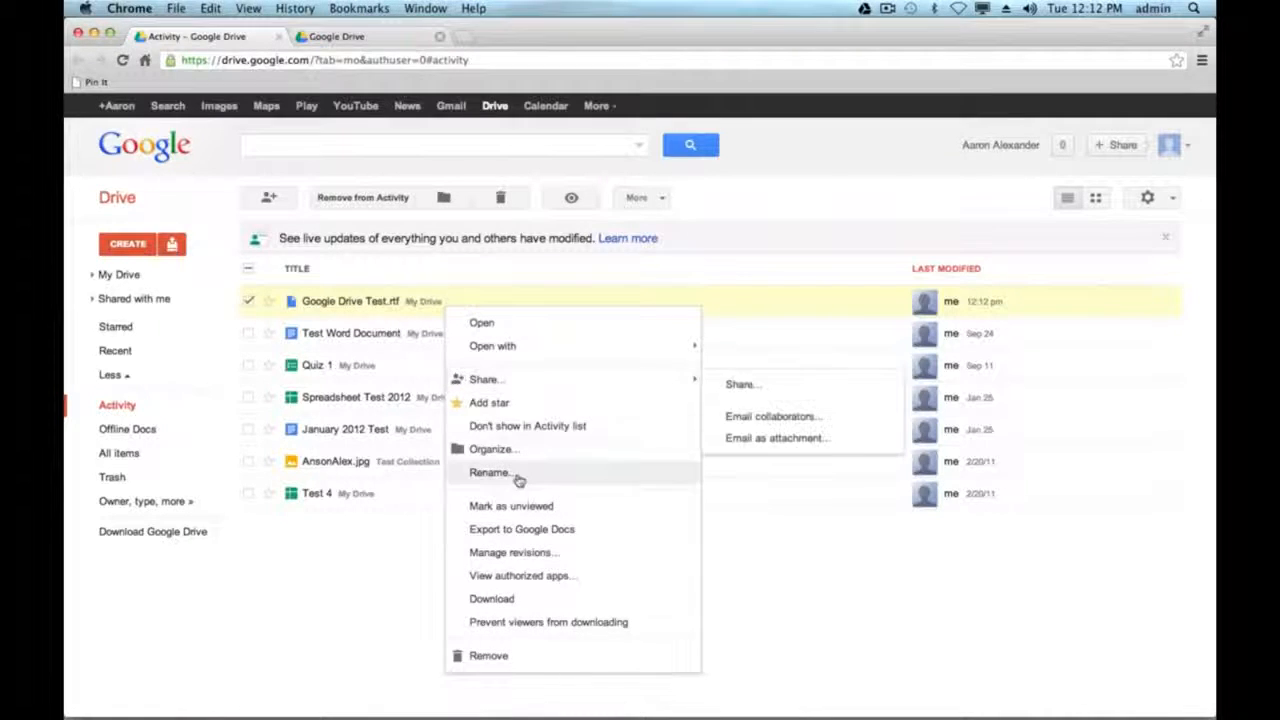
click(576, 533)
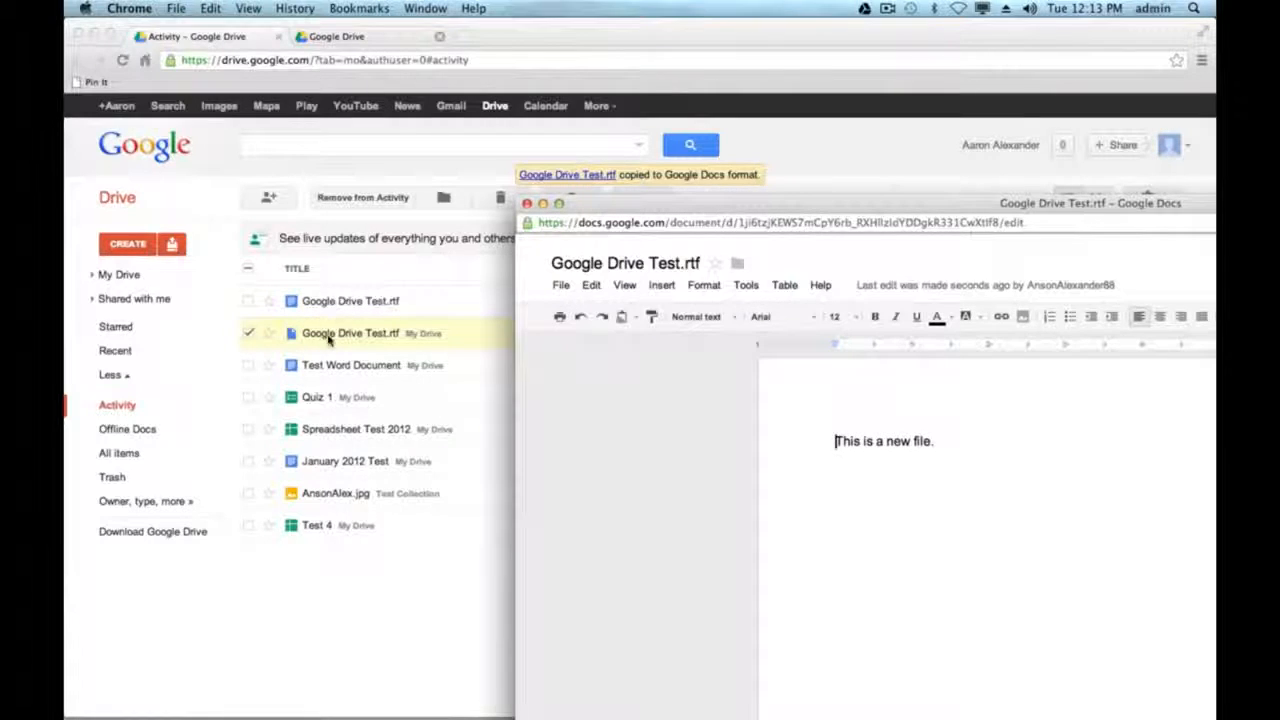
- Centre the Docs window and add 'ahjalsdjf;la' after 'This is a new file.'
drag(730, 215, 414, 124)
click(635, 348)
text(ahjalsdjf;la)
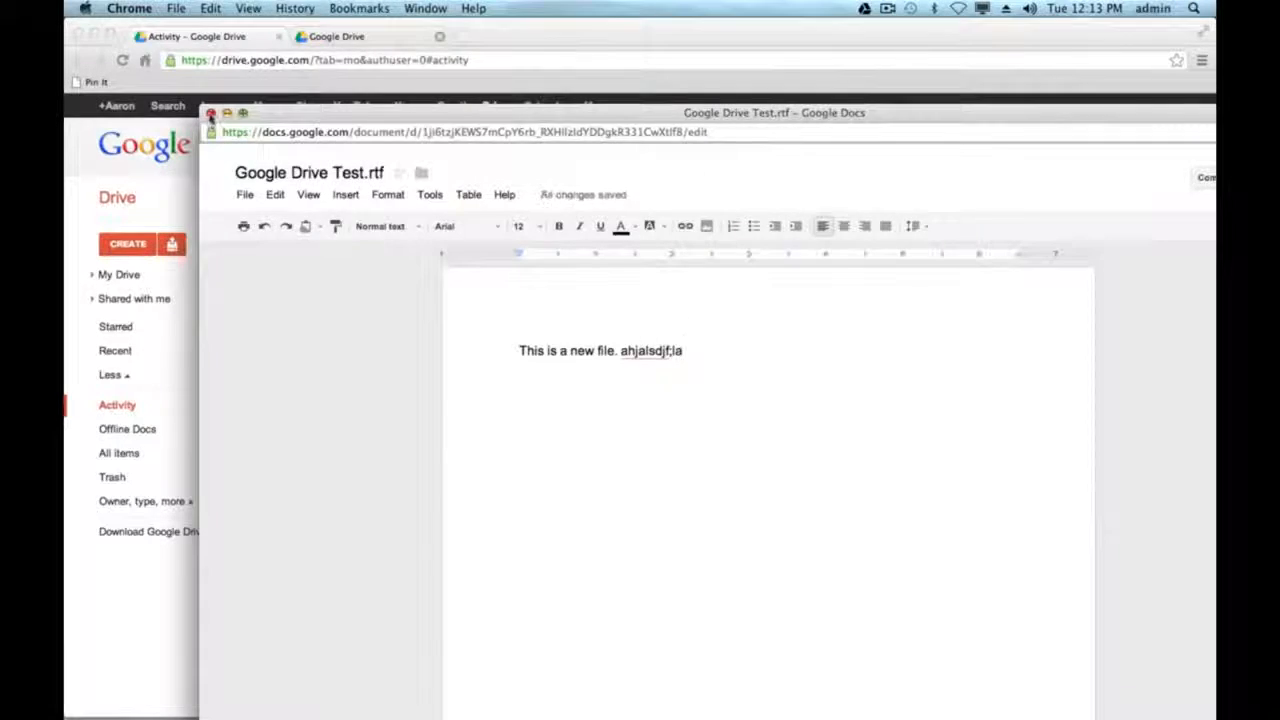